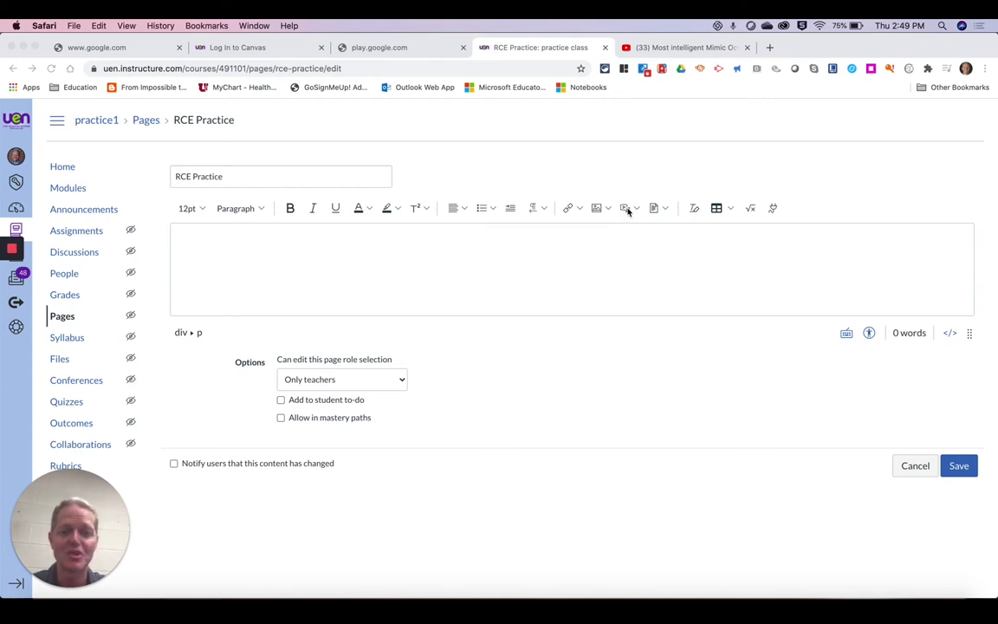
Step: Insert 'take two 3 C + Q.mov' from User Media at the top of the RCE Practice page
click(628, 209)
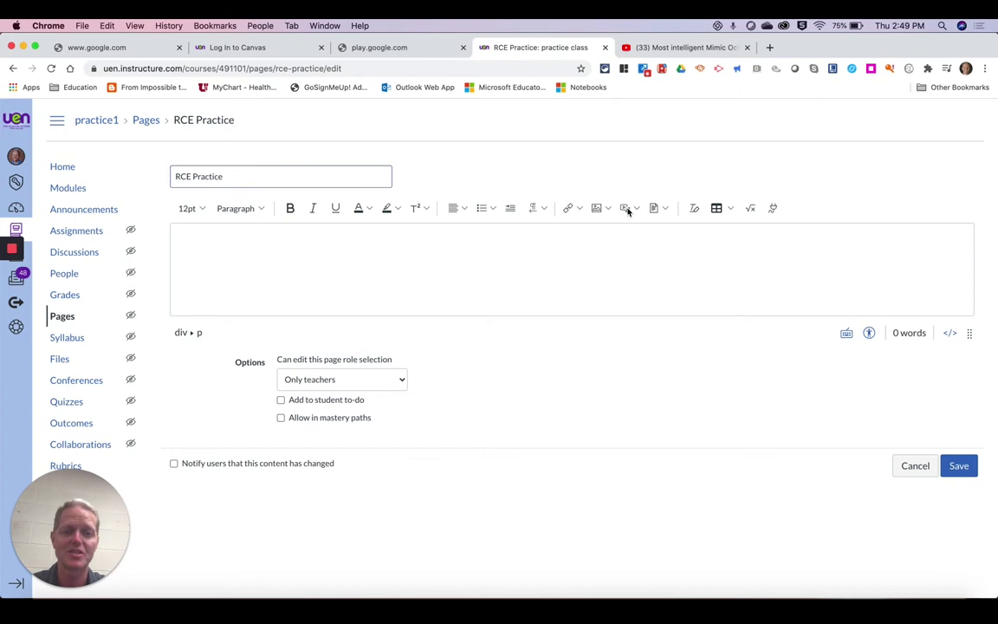
click(635, 210)
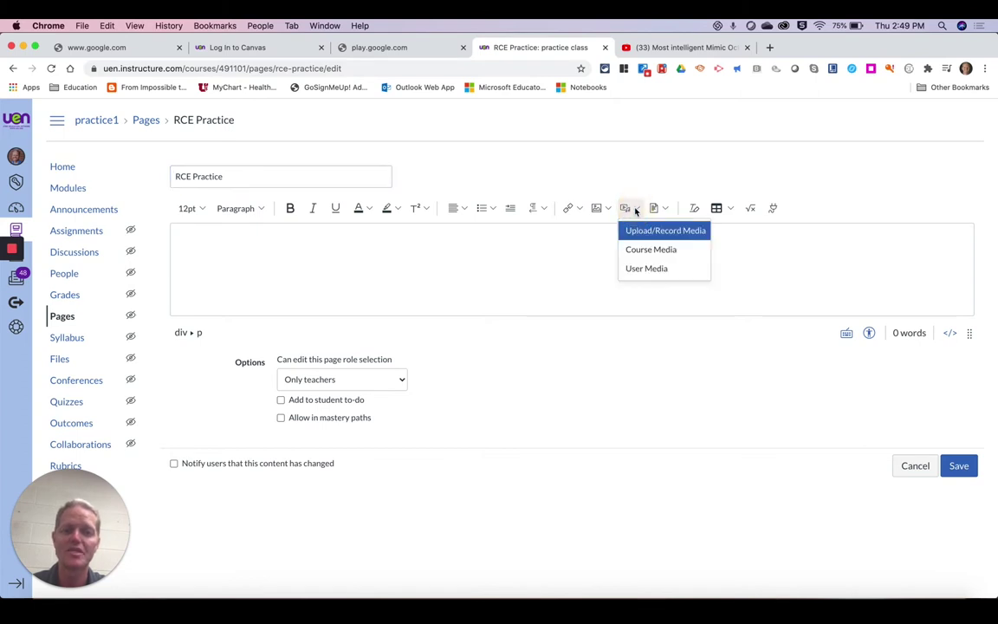
click(639, 270)
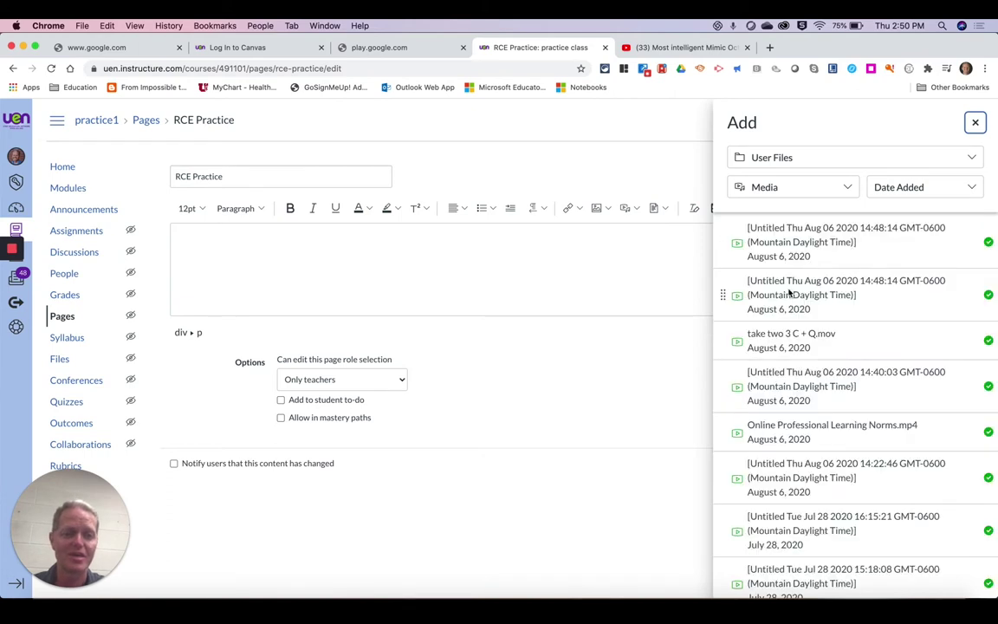
click(778, 334)
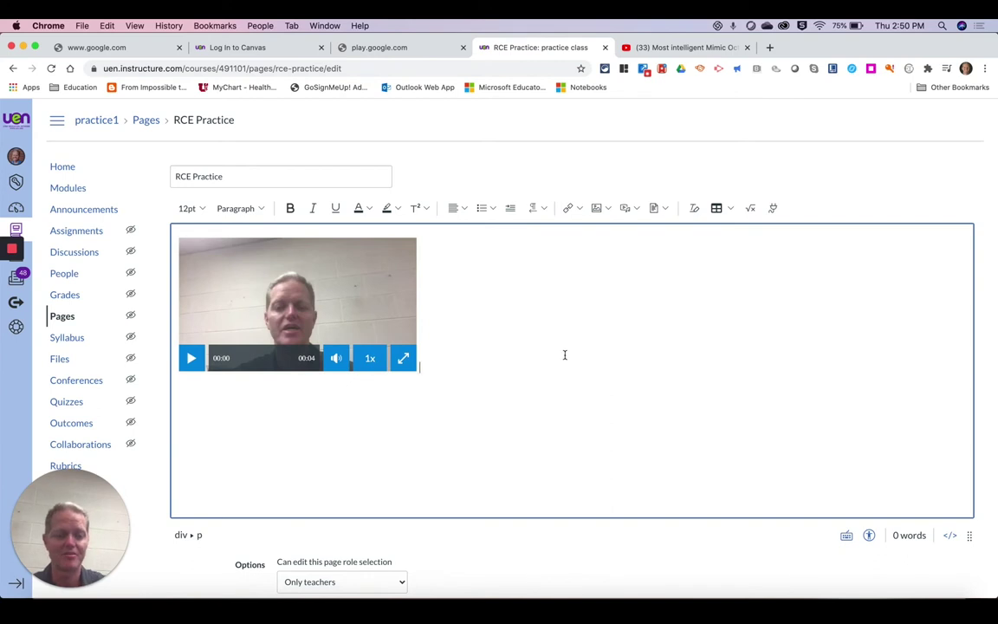
Step: On a new line below the first video, upload and insert 'screencast effective online discussions.mov' from the computer
key(Return)
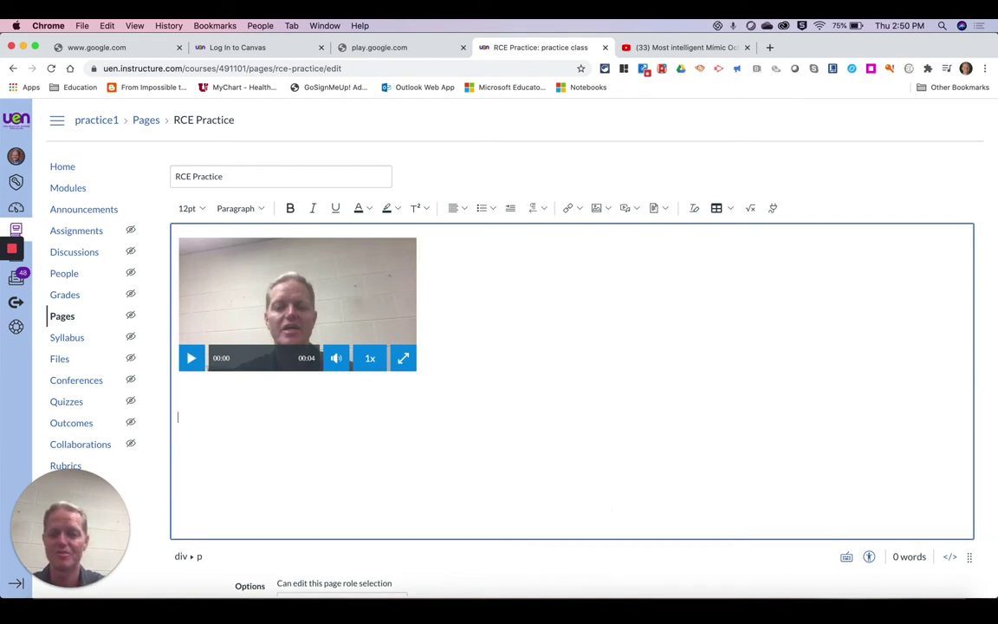
click(624, 208)
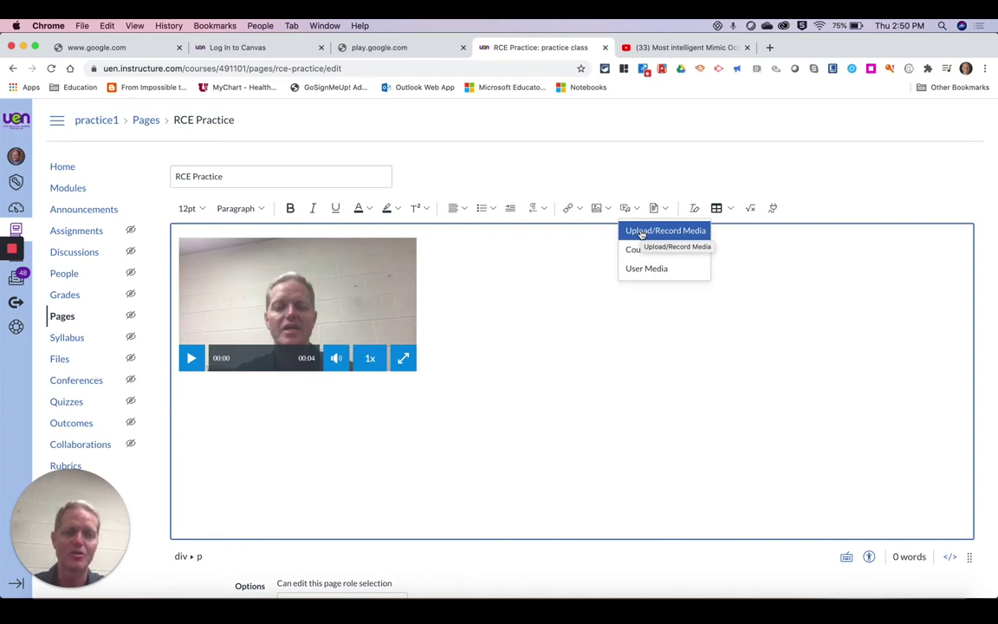
click(642, 232)
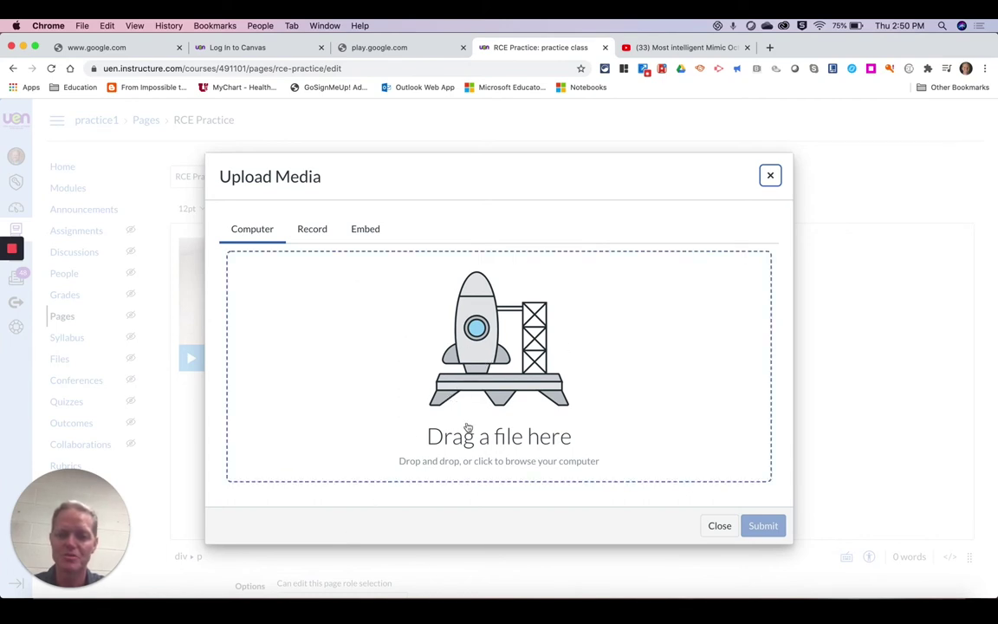
click(484, 443)
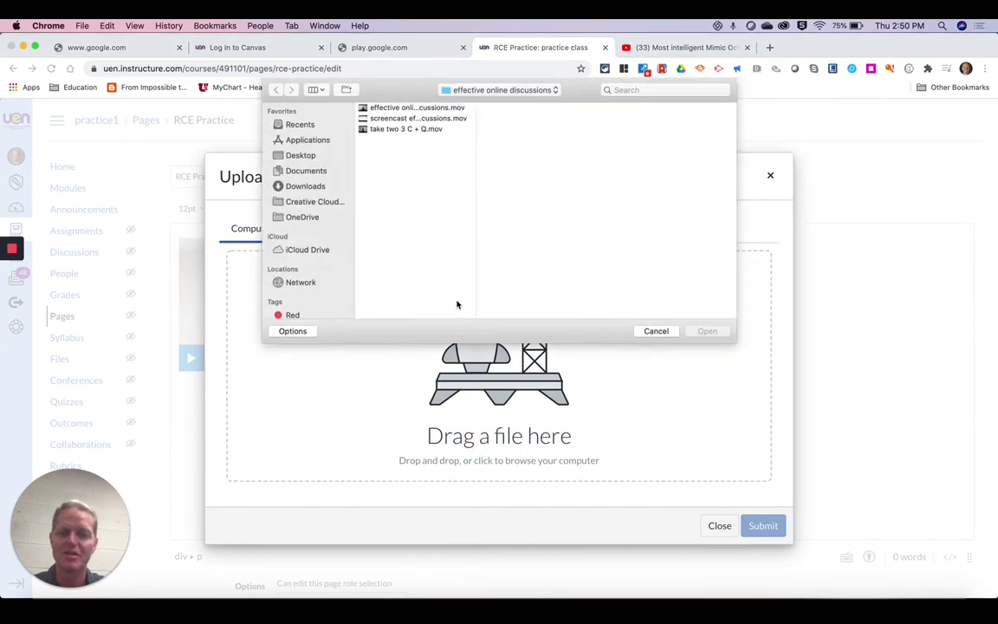
click(379, 122)
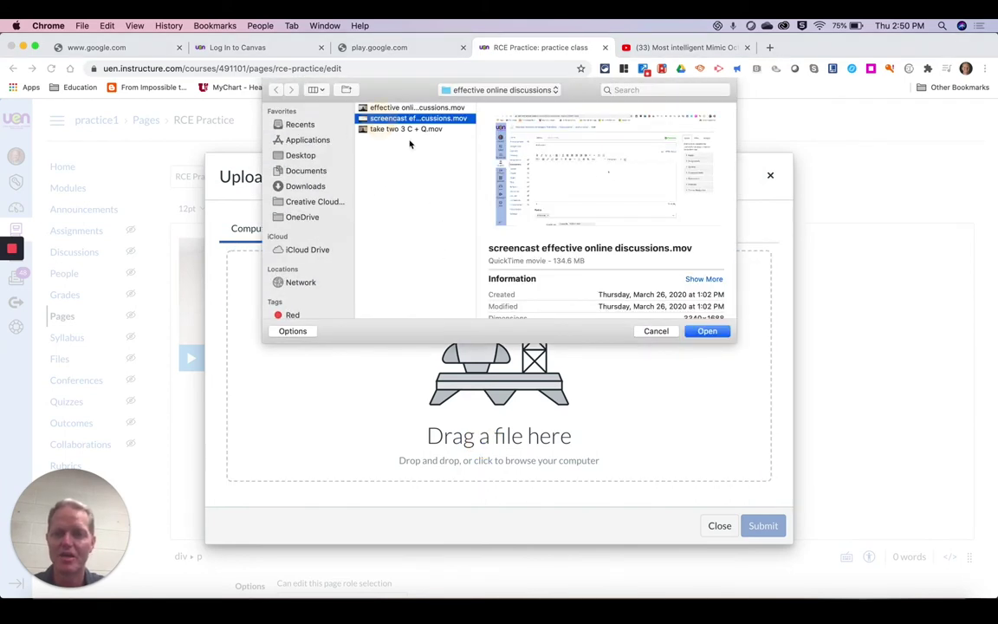
click(707, 332)
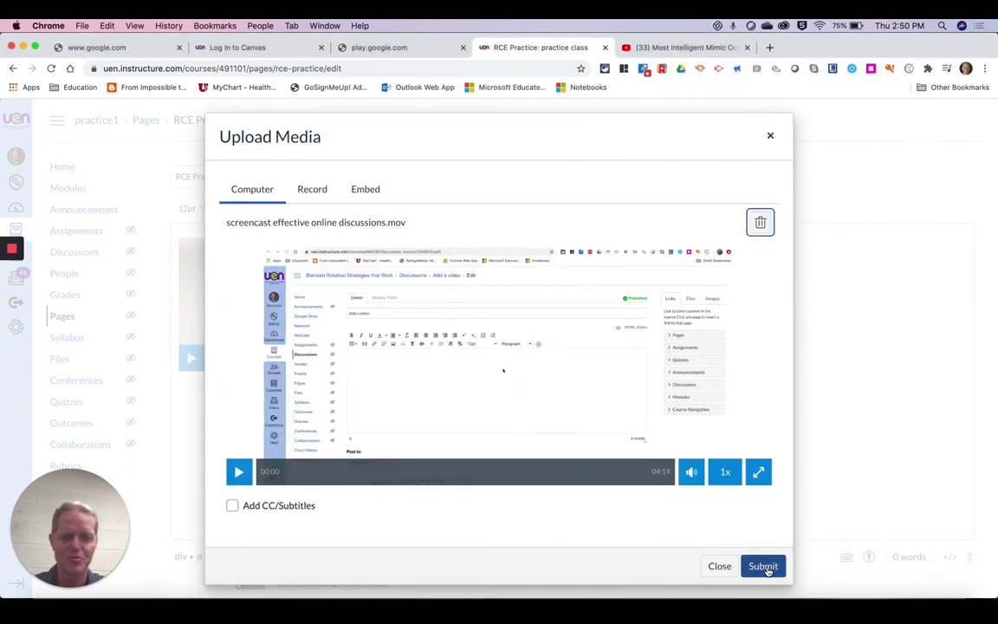
click(766, 568)
scroll(768, 570, down, 2)
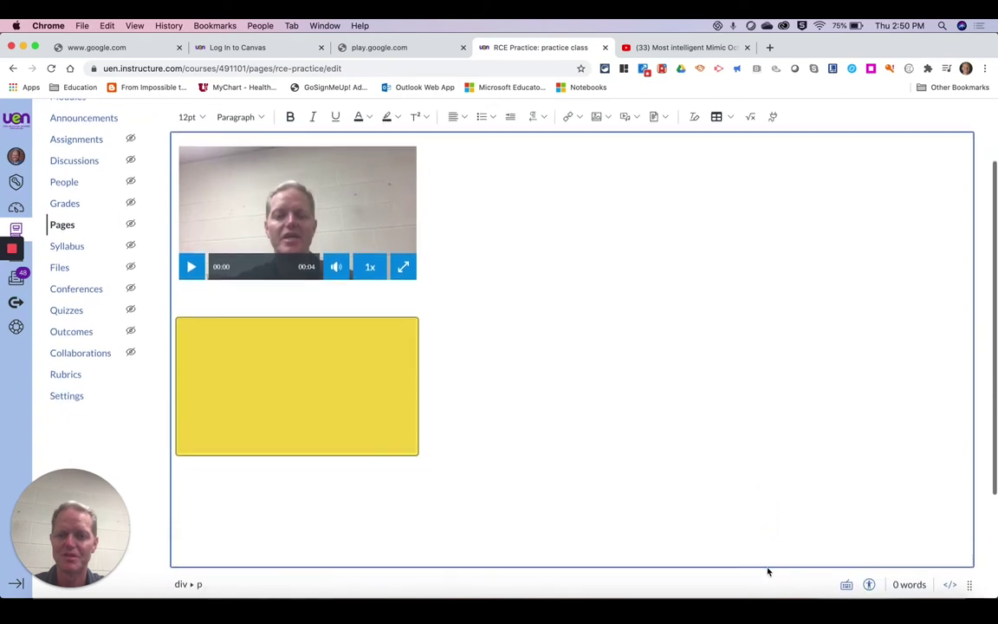
Step: Below the screencast, record a 4-second webcam clip with the MacBook Pro Microphone, then show the Embed Code field
click(420, 426)
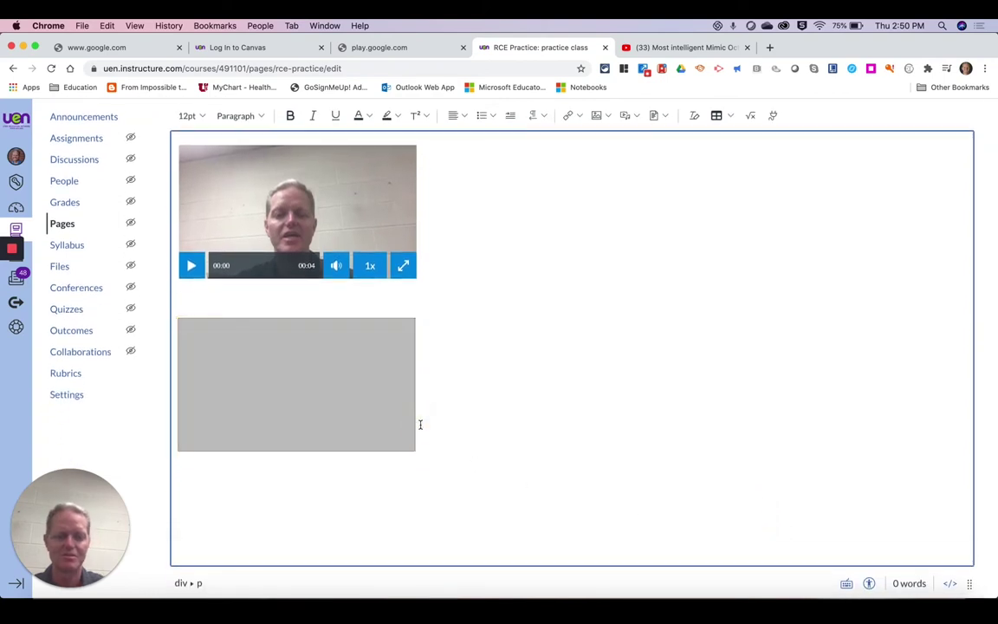
key(Return)
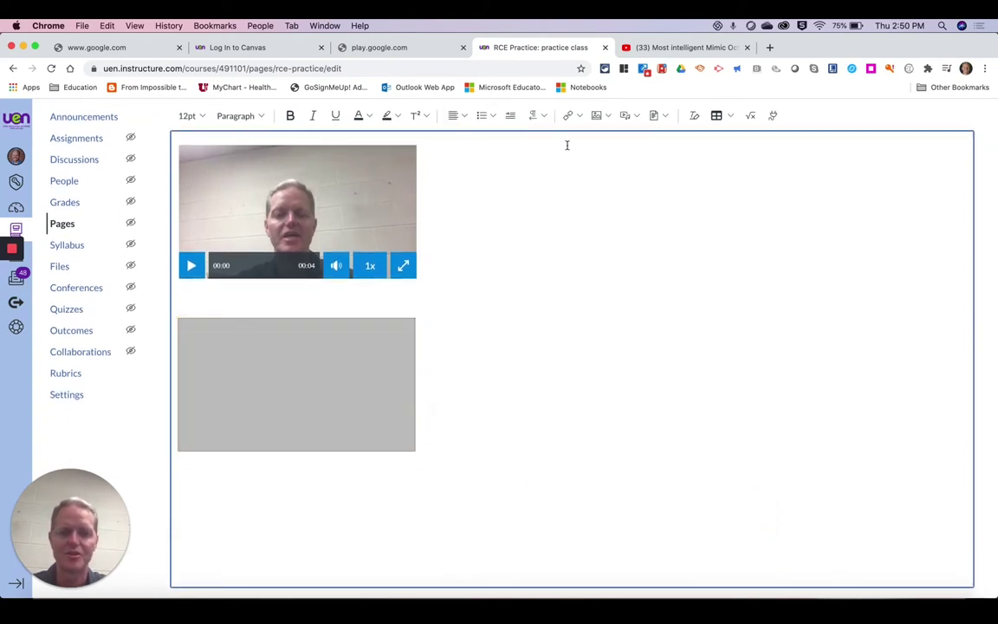
click(624, 117)
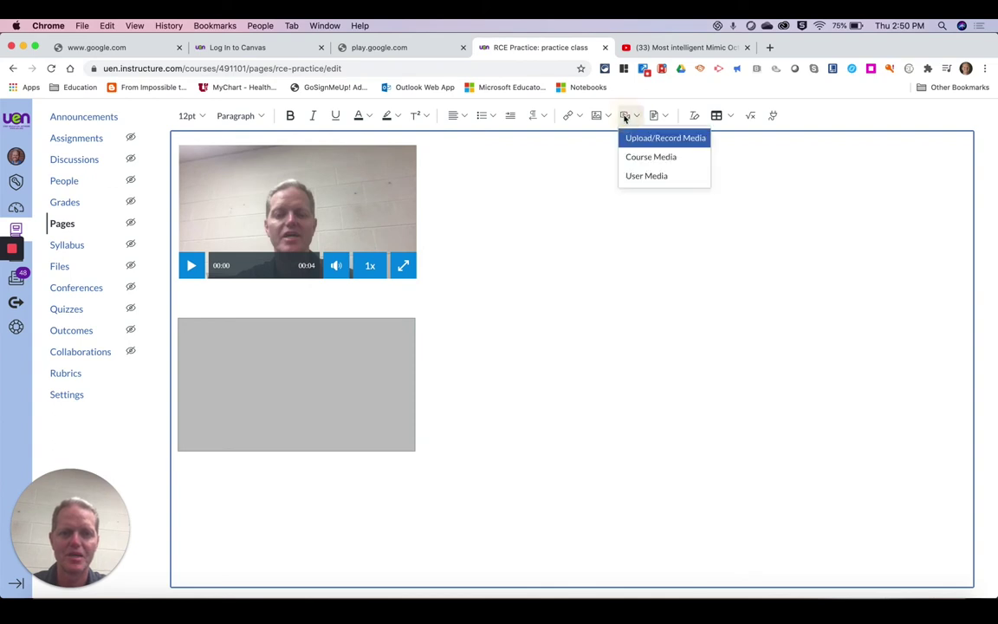
click(633, 137)
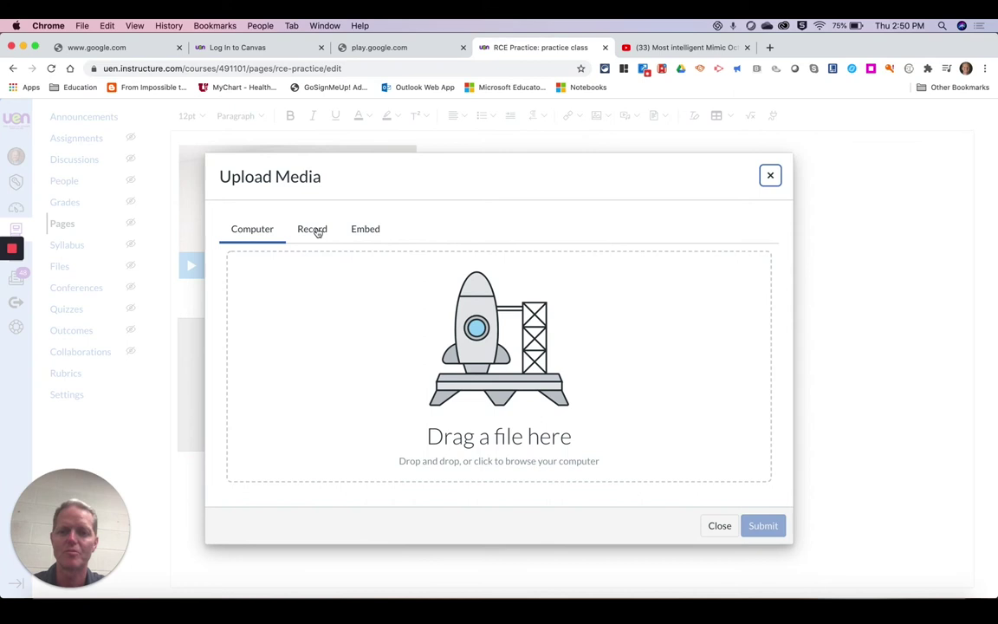
click(314, 230)
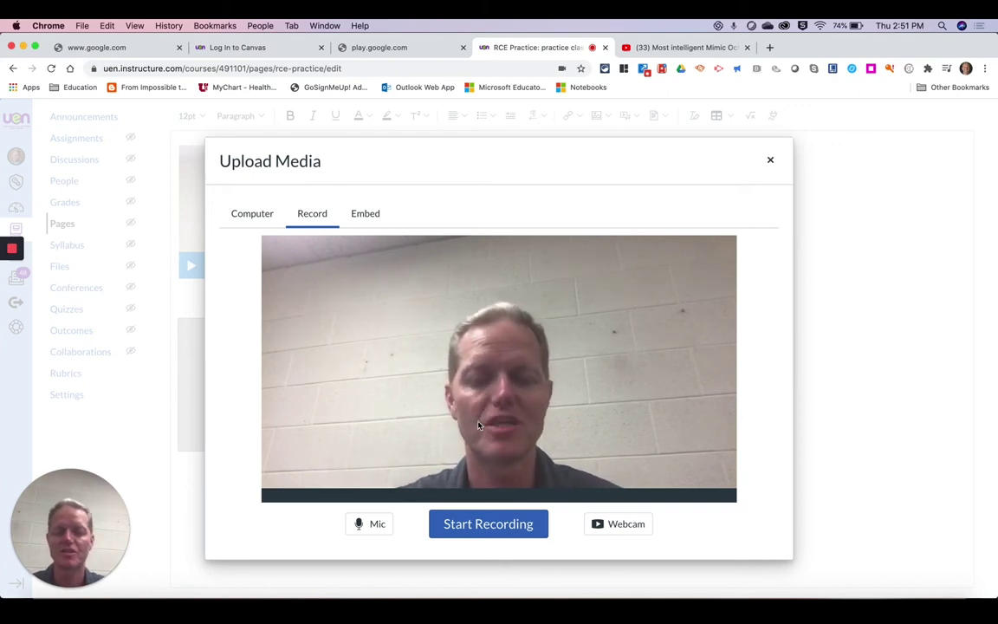
click(378, 526)
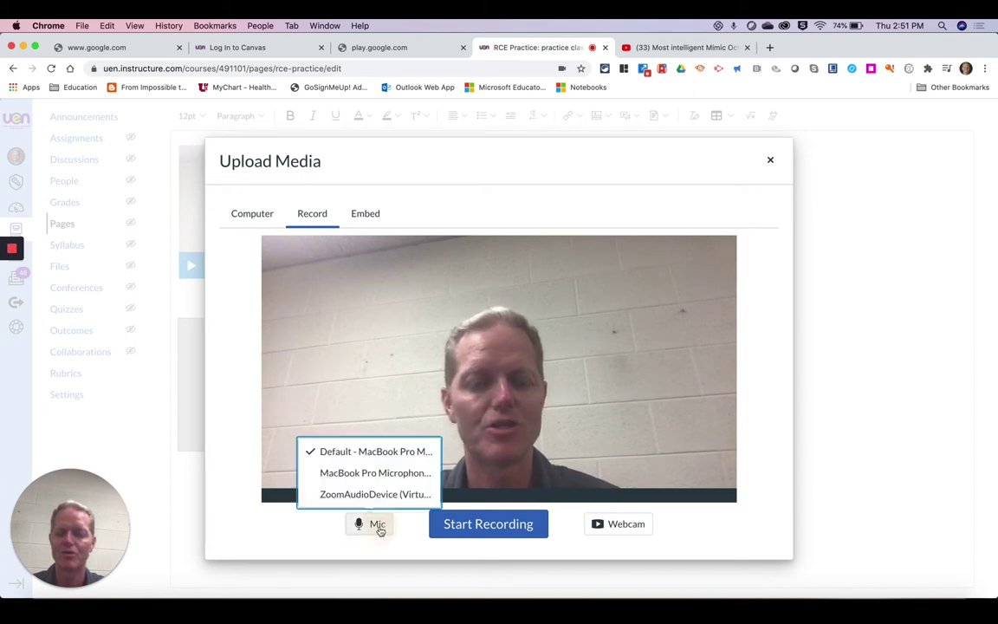
click(368, 473)
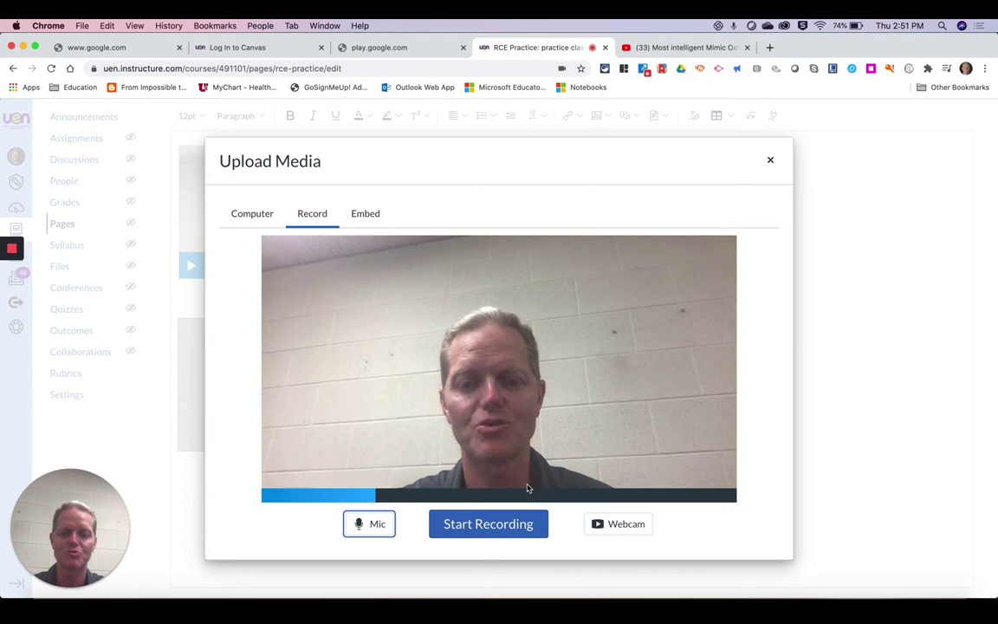
click(488, 524)
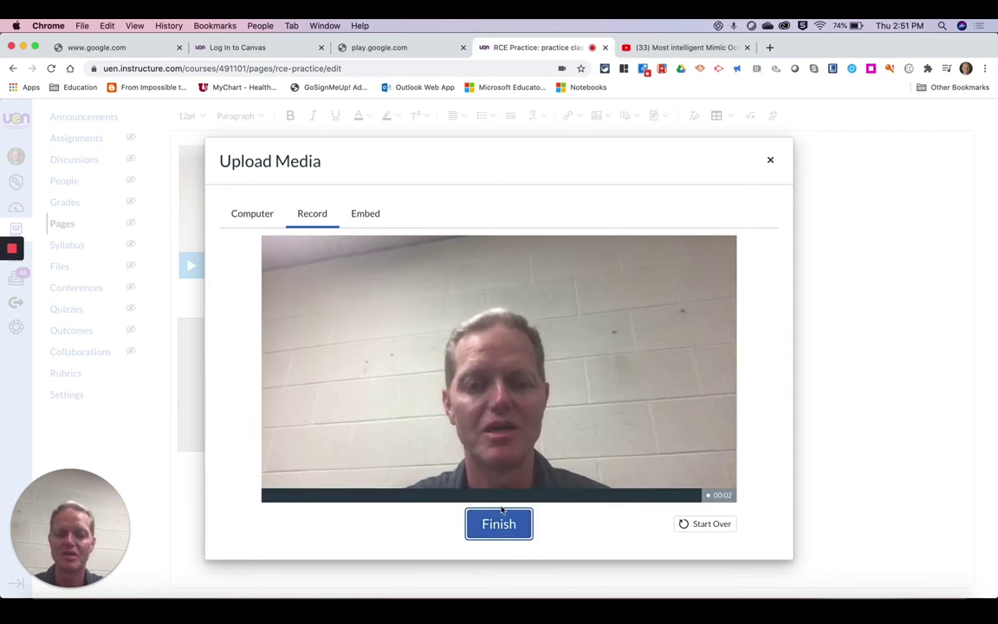
click(509, 525)
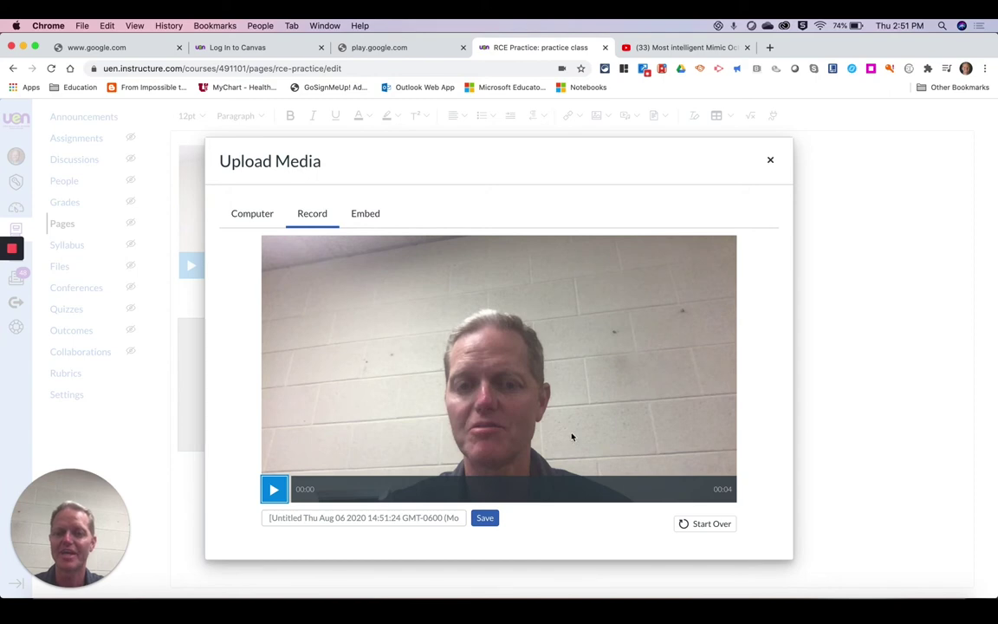
click(362, 219)
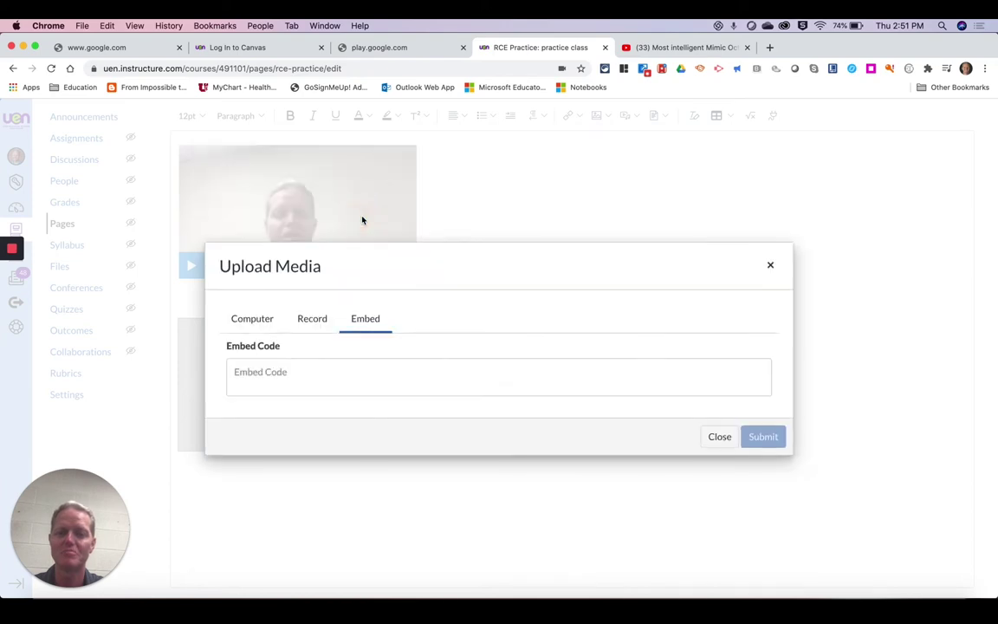
Step: Open the Embed panel for 'Most intelligent Mimic Octopus in the world' and select the whole 560×315 iframe code
click(692, 48)
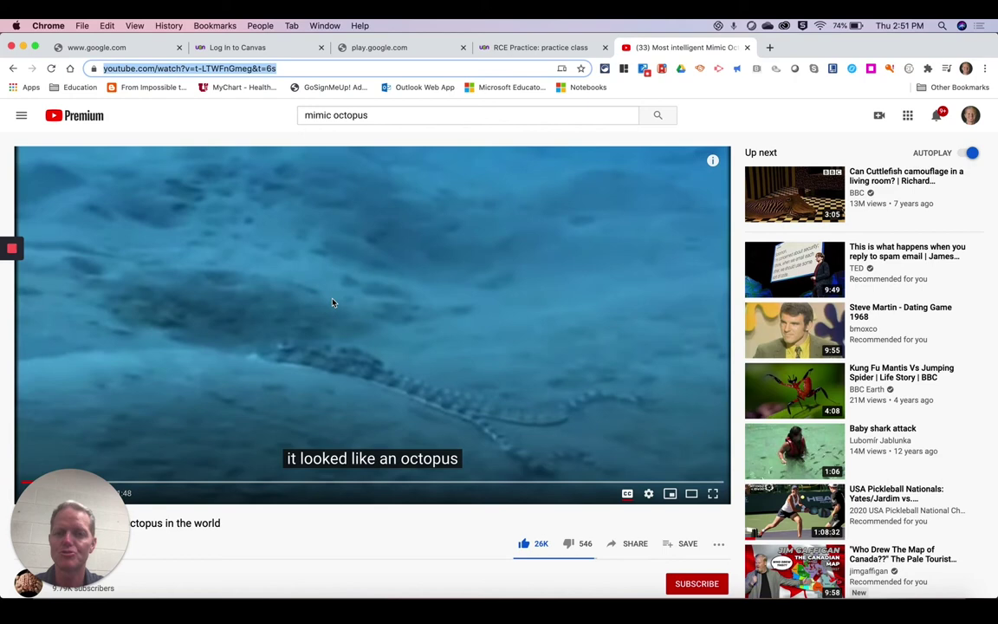
scroll(578, 559, down, 2)
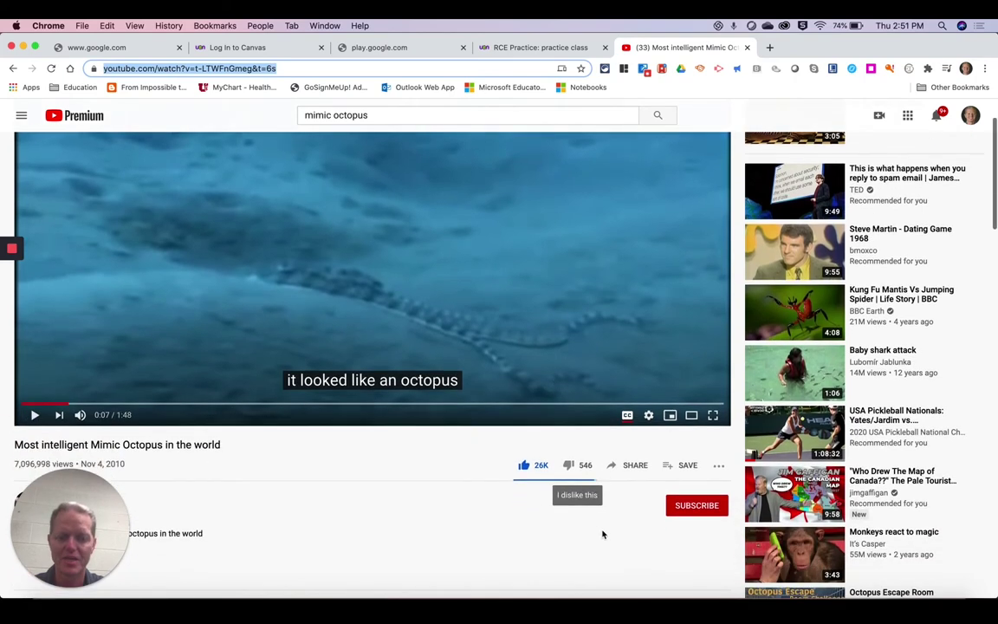
click(633, 468)
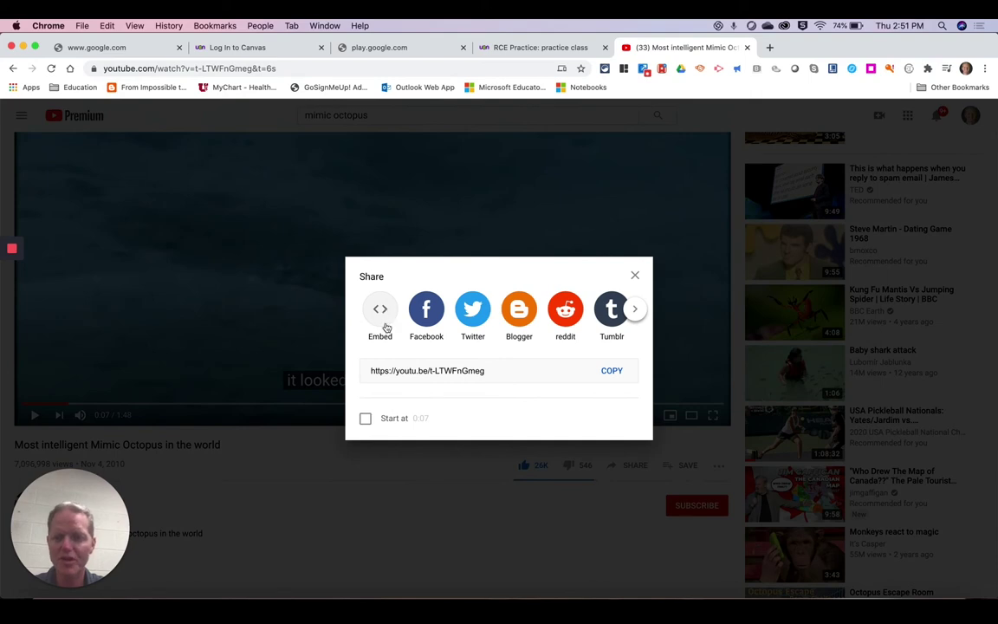
click(379, 312)
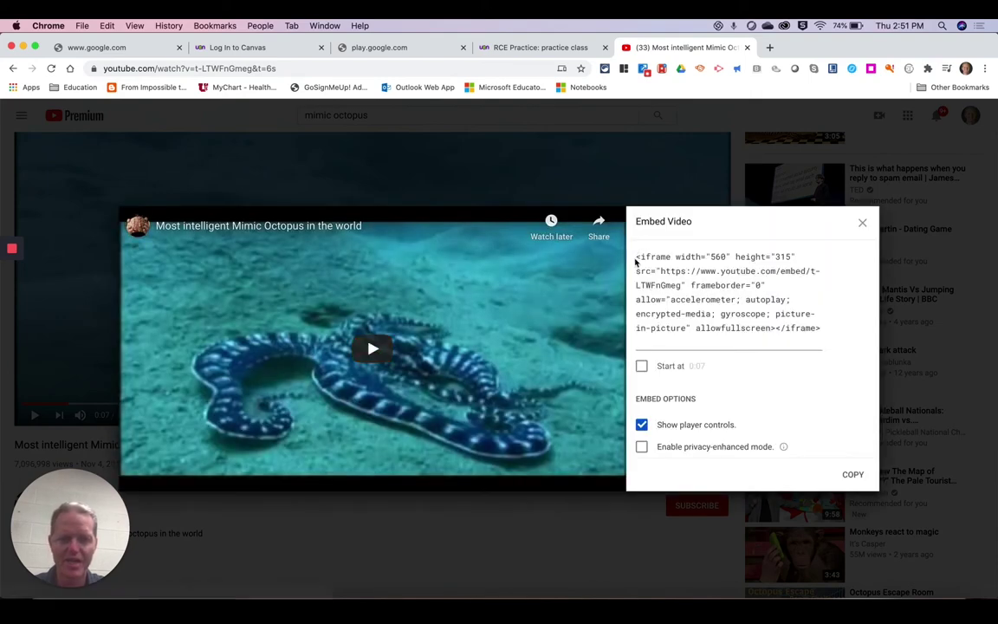
drag(636, 256, 828, 339)
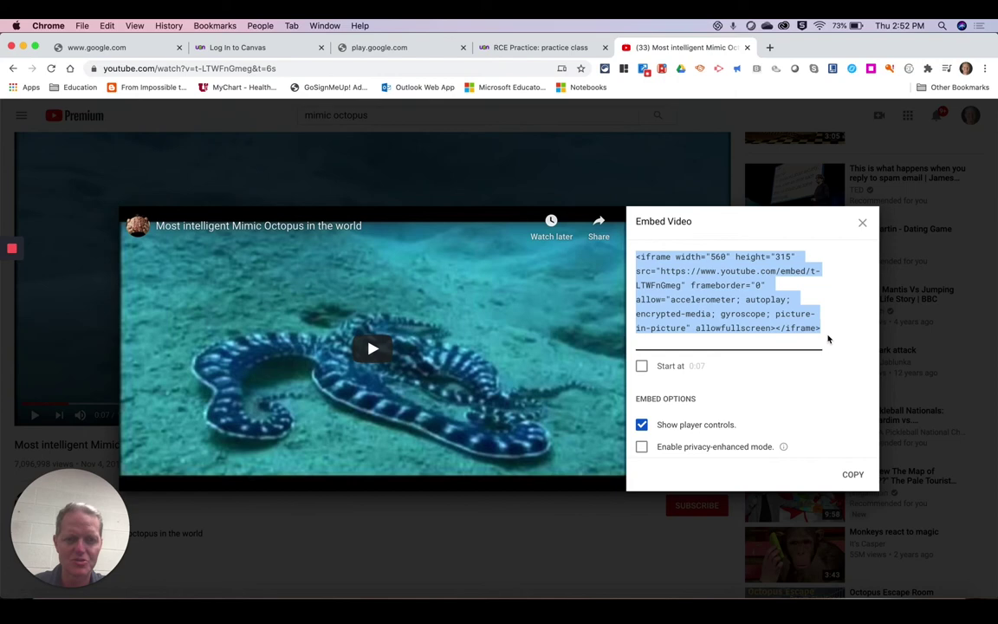
Step: Paste the octopus iframe code into Canvas's Embed Code field and submit it to embed the video below the earlier ones
click(533, 47)
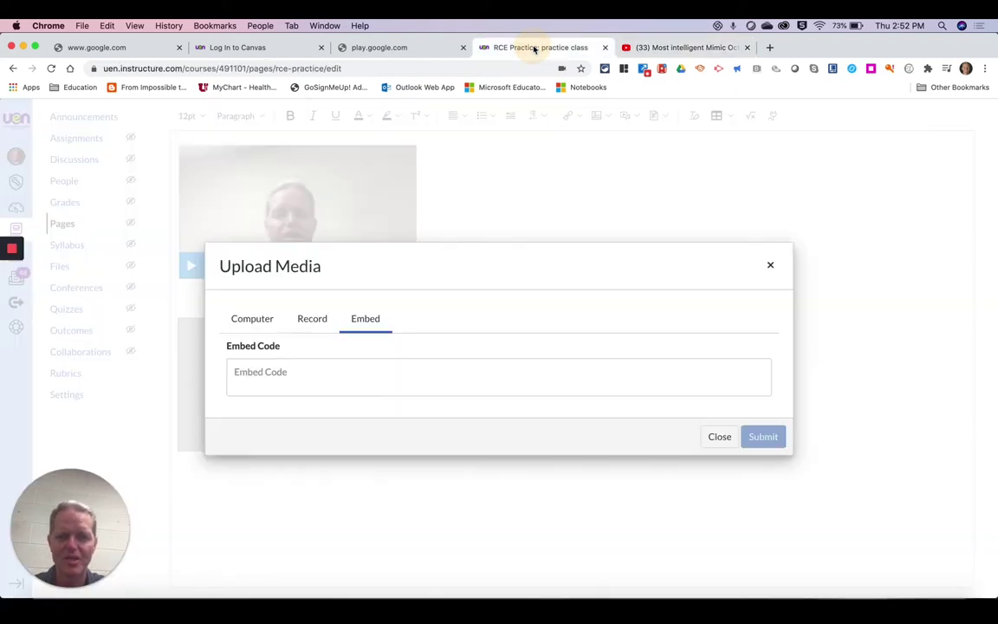
click(283, 374)
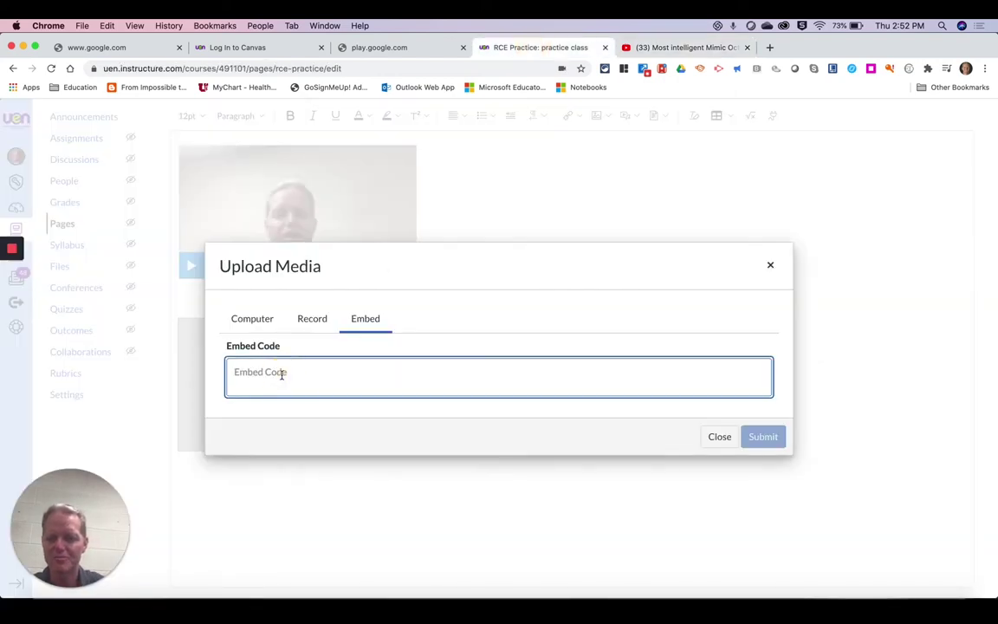
text(<iframe width="560" height="315" src="https://www.youtube.com/embed/r-LTWFhGmqI" frameborder="0" allow="accelerometer; autoplay; encrypted-media; gyroscope; picture-in-picture" allowfullscreen></iframe>)
click(751, 436)
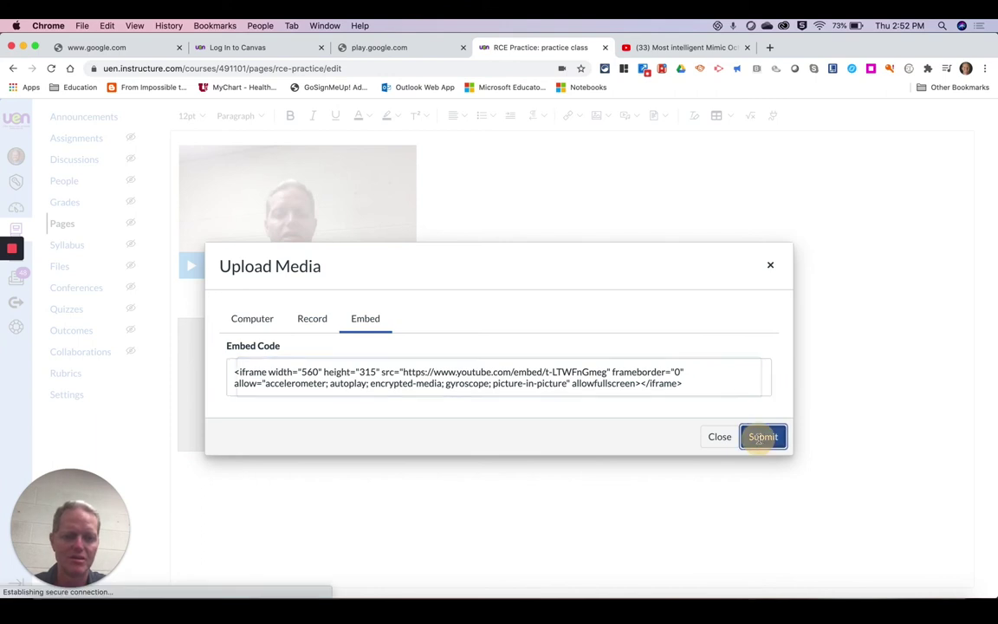
scroll(641, 465, down, 5)
click(531, 375)
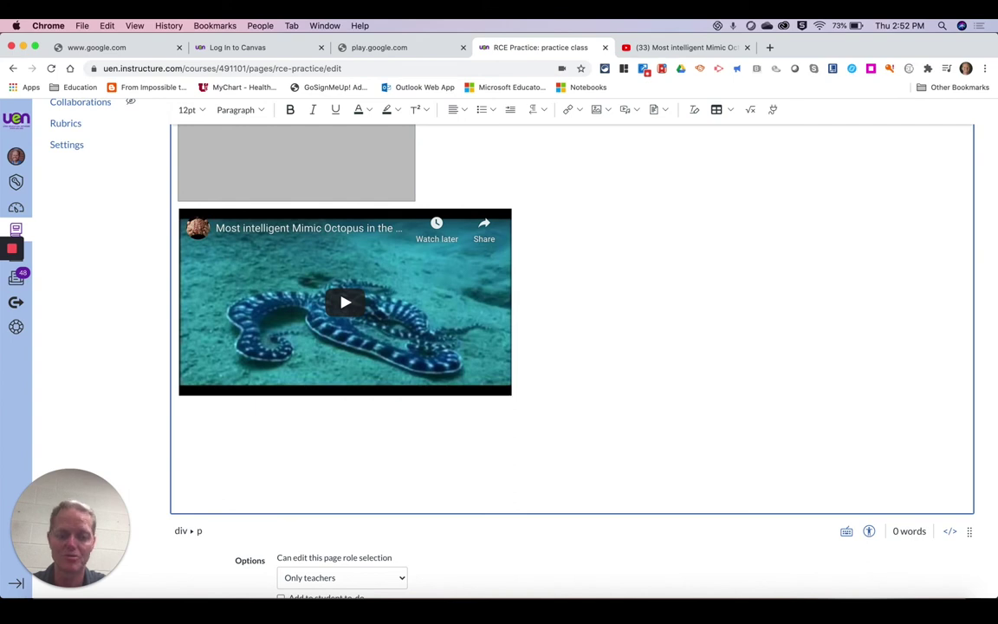
Step: Copy the octopus video's YouTube URL and paste it on a new line below the embedded video
key(Return)
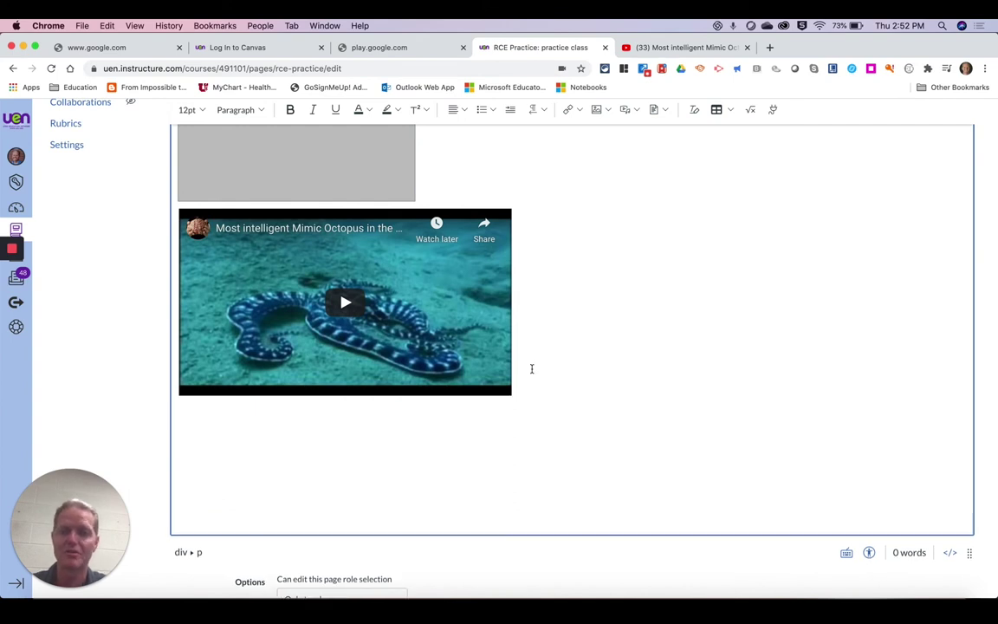
click(662, 46)
click(286, 68)
key(super+c)
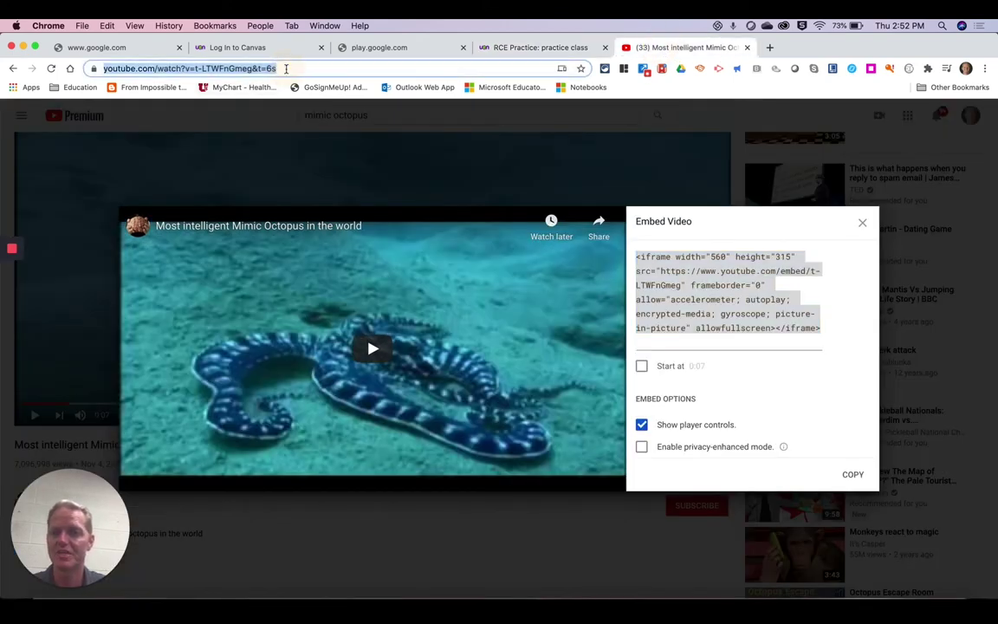
click(862, 222)
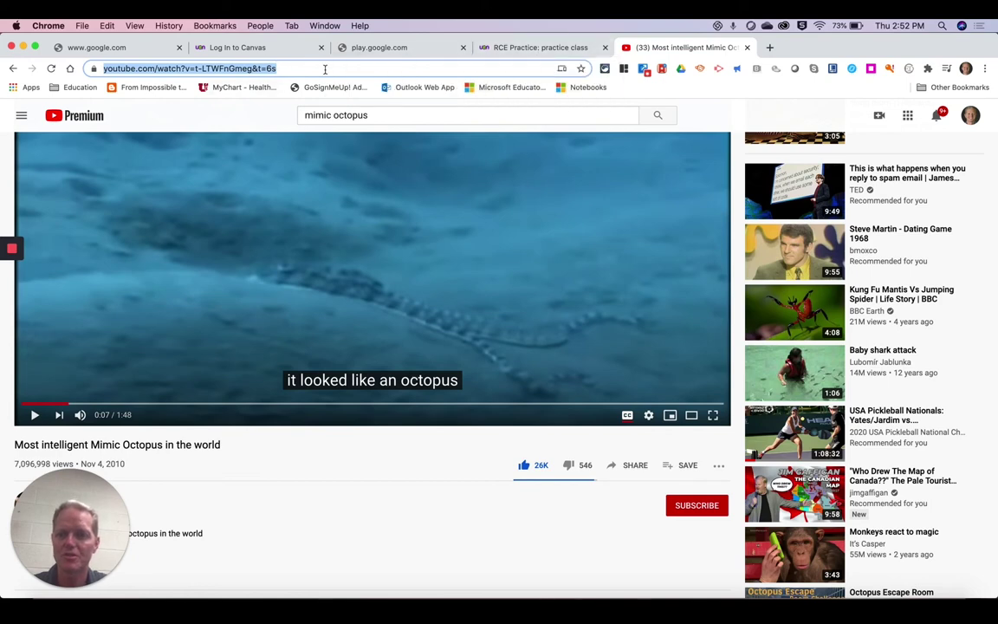
click(520, 47)
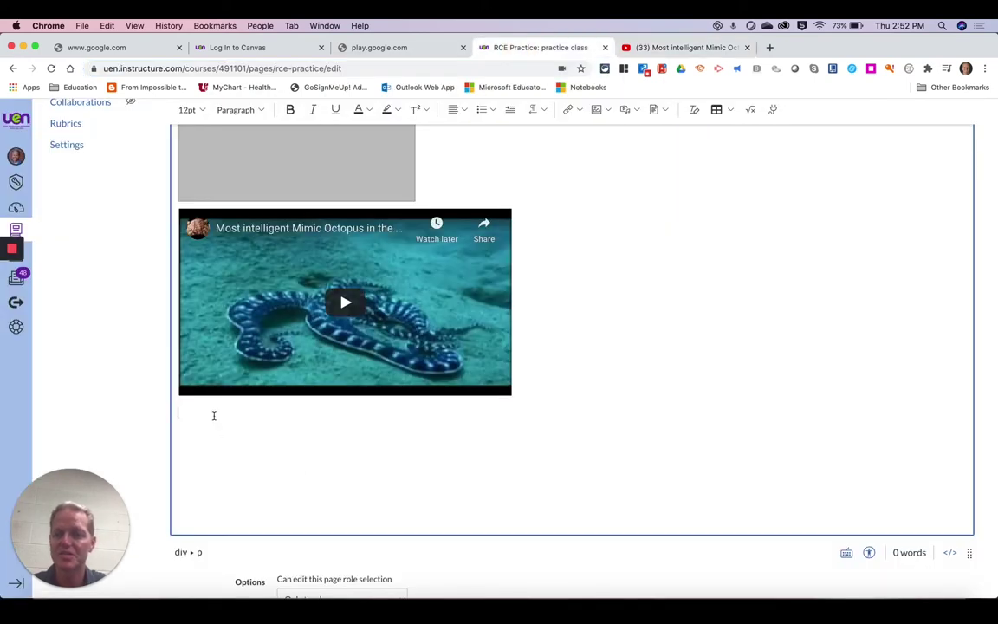
key(super+v)
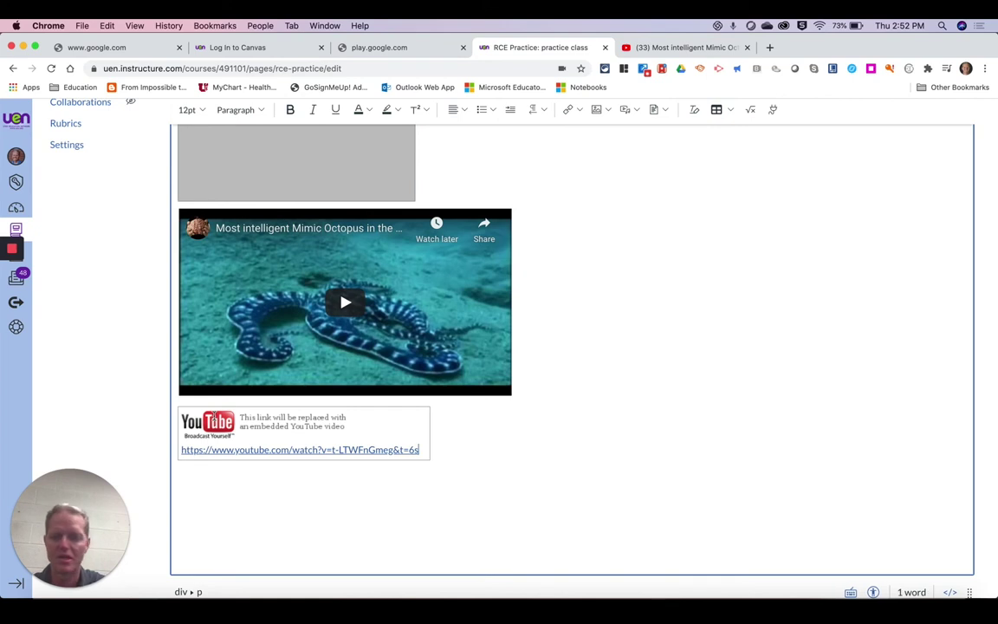
key(Return)
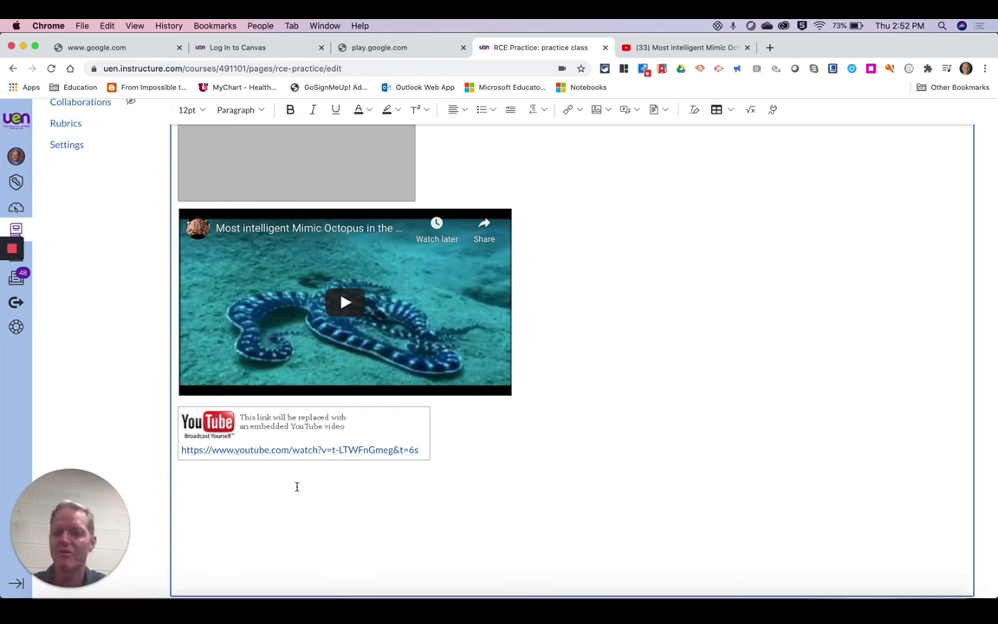
scroll(415, 458, up, 3)
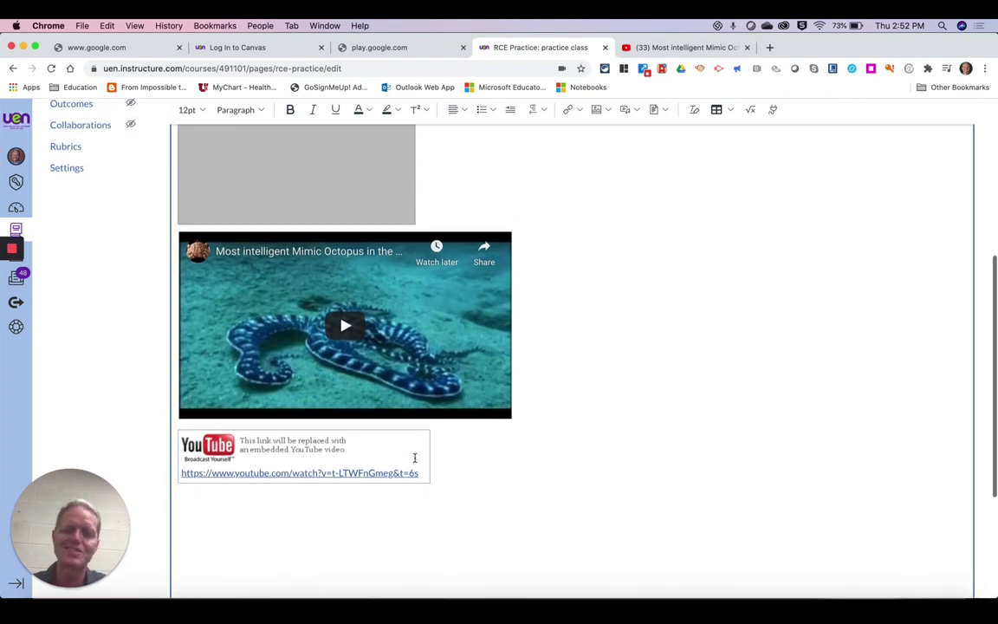
scroll(415, 459, up, 5)
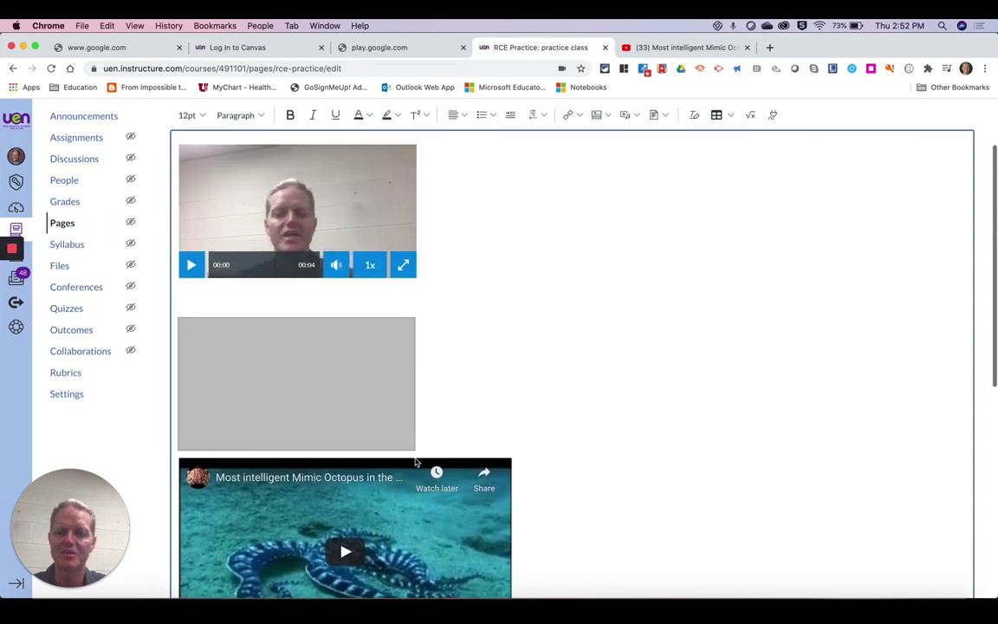
scroll(637, 514, down, 10)
Step: Save the page, accepting the upload warning and confirming Leave site
click(959, 566)
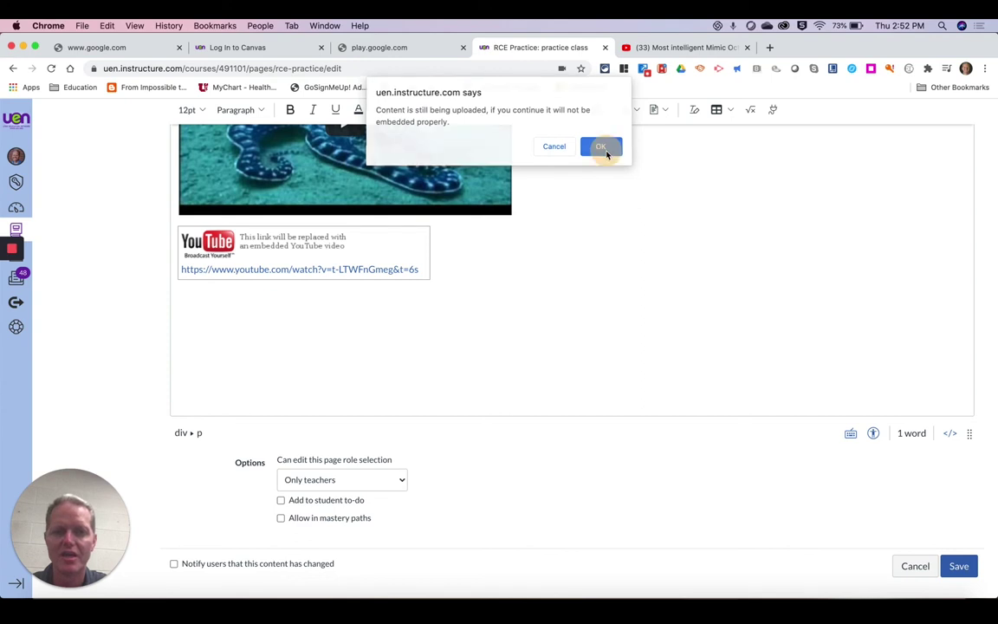
click(600, 147)
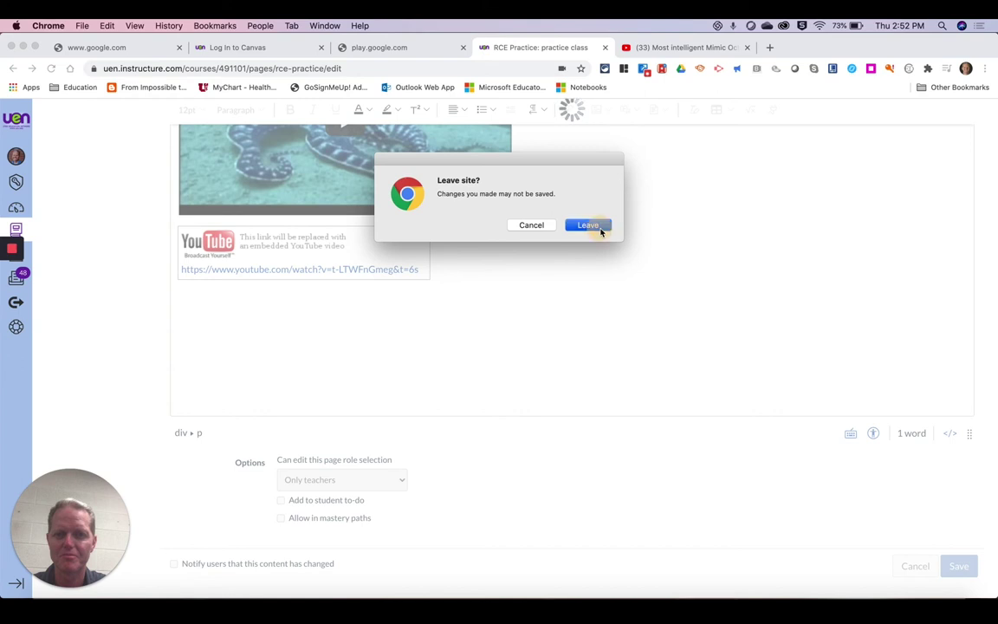
click(600, 228)
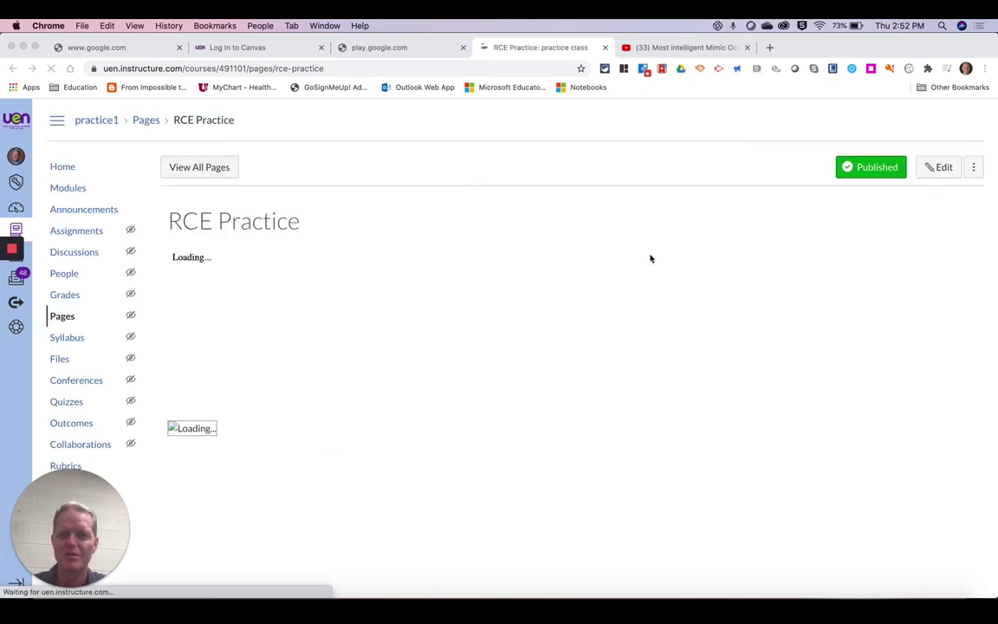
Step: Scroll through the saved page to check the webcam clip, octopus embed and YouTube link
scroll(557, 321, down, 3)
scroll(558, 321, down, 3)
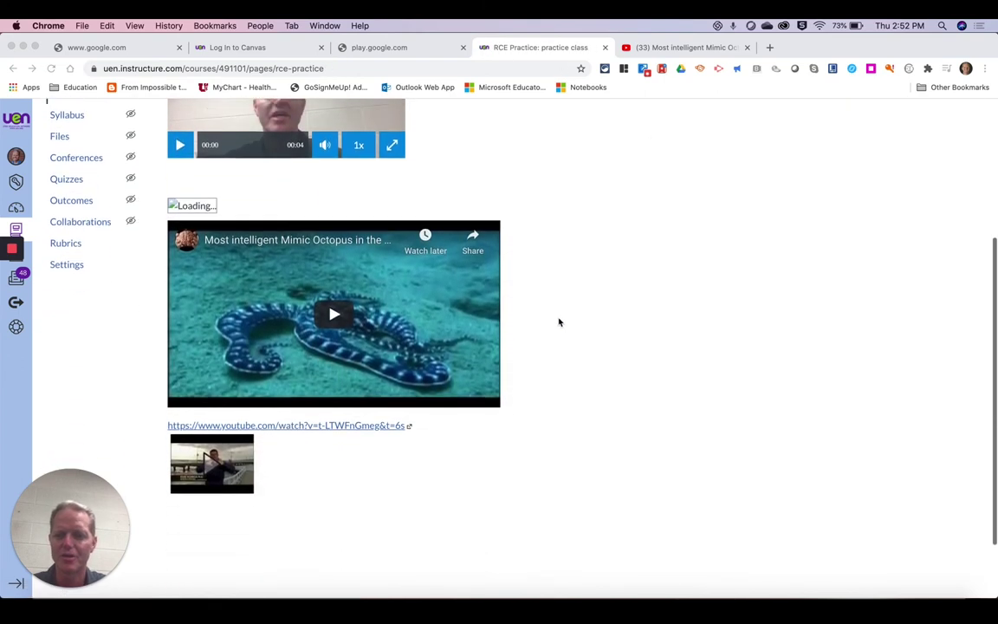
scroll(548, 343, up, 3)
scroll(548, 344, down, 1)
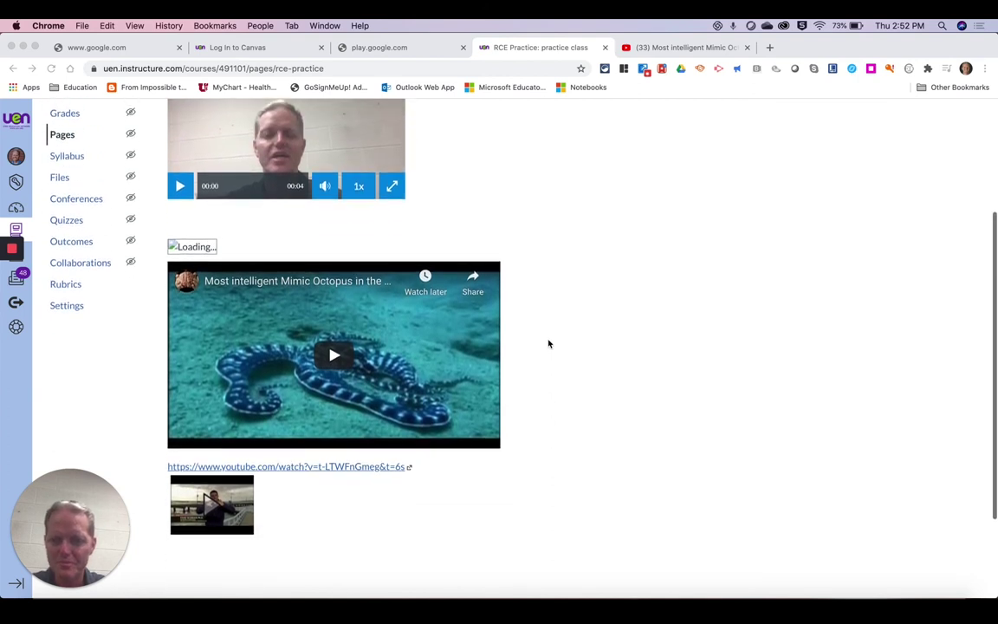
scroll(548, 344, up, 1)
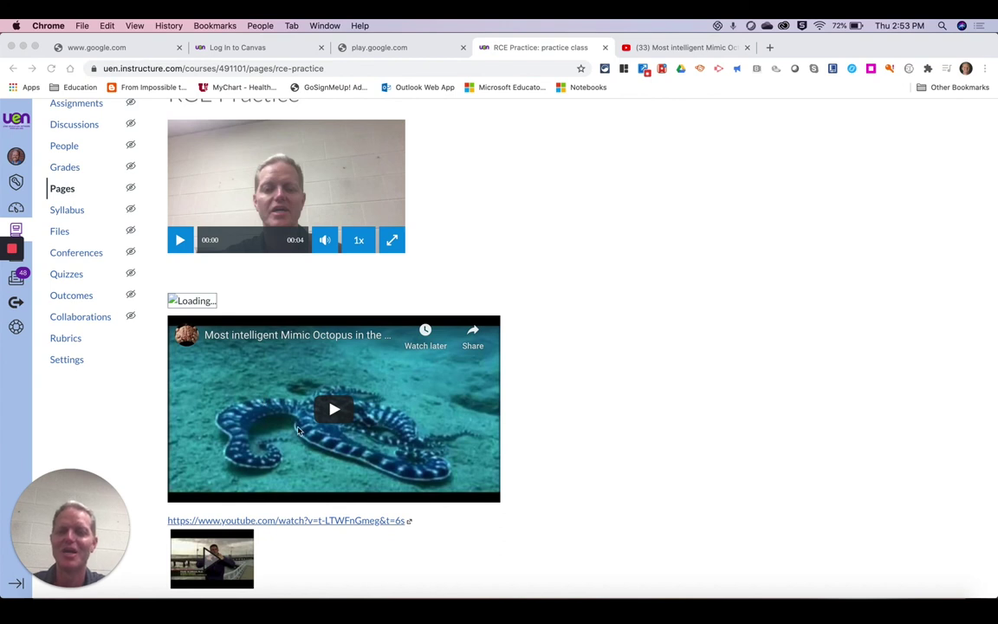
scroll(298, 431, down, 3)
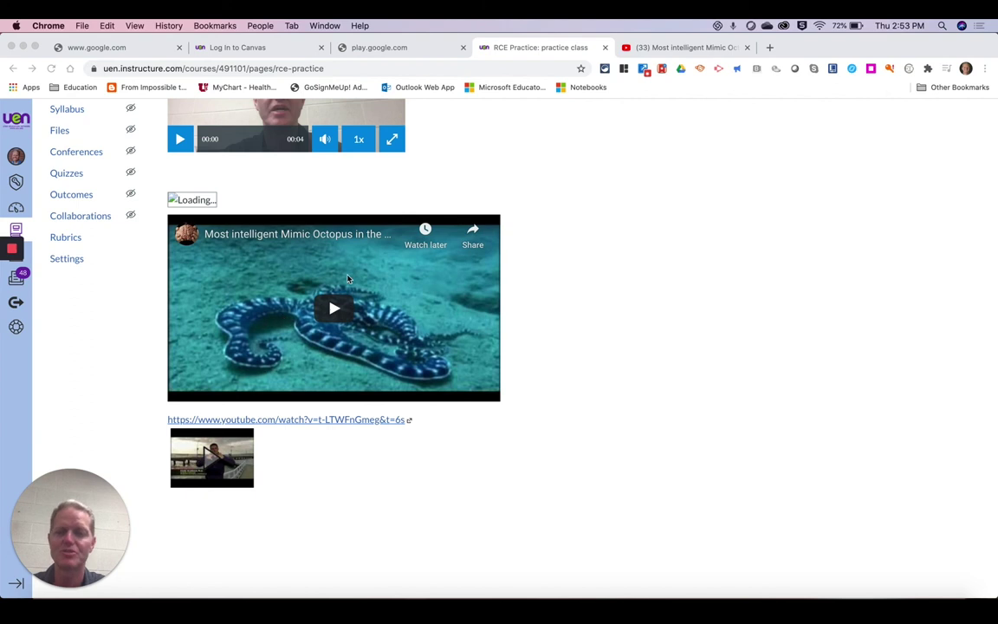
scroll(351, 284, up, 5)
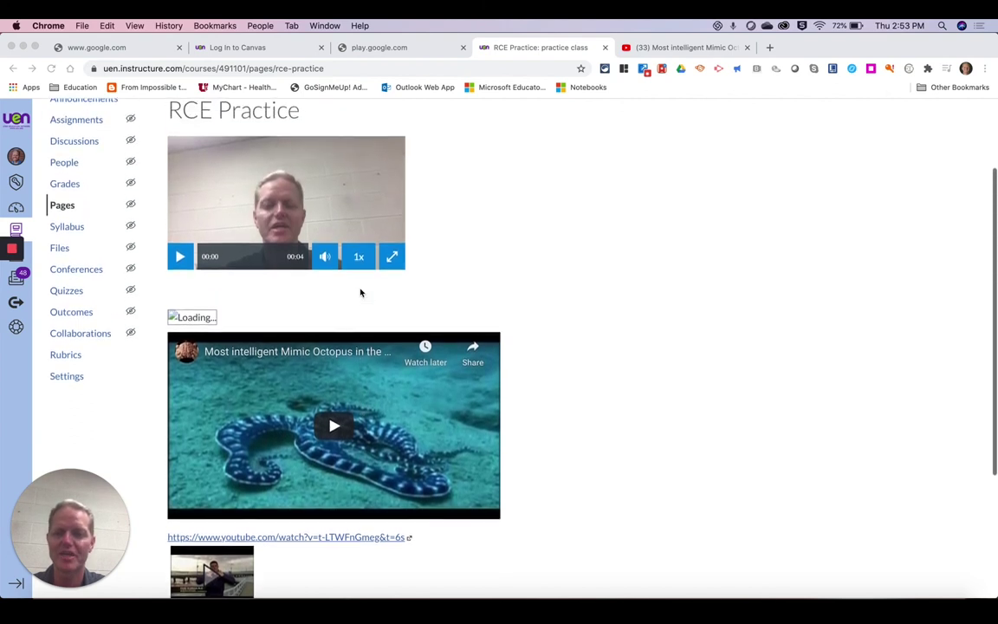
scroll(361, 292, up, 5)
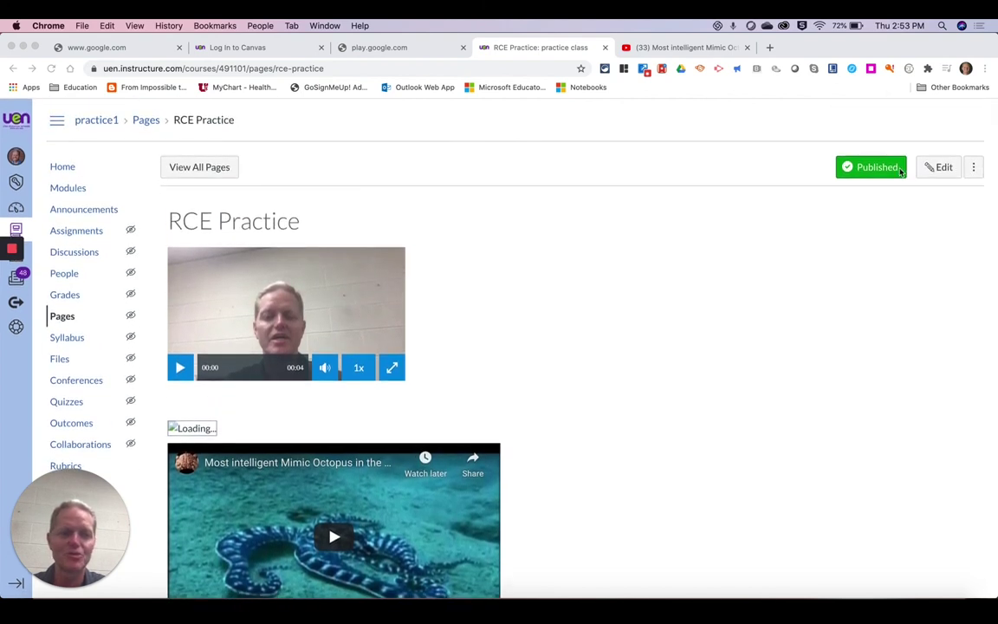
Step: Switch the RCE Practice page to edit mode, then open and close the Upload/Record Media dialog without adding anything
click(932, 168)
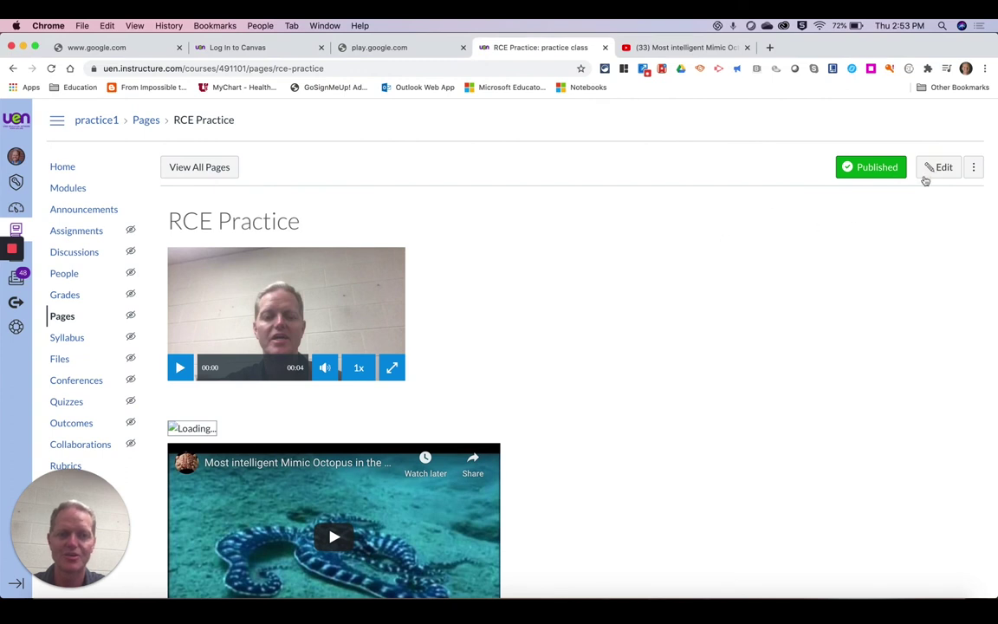
click(936, 167)
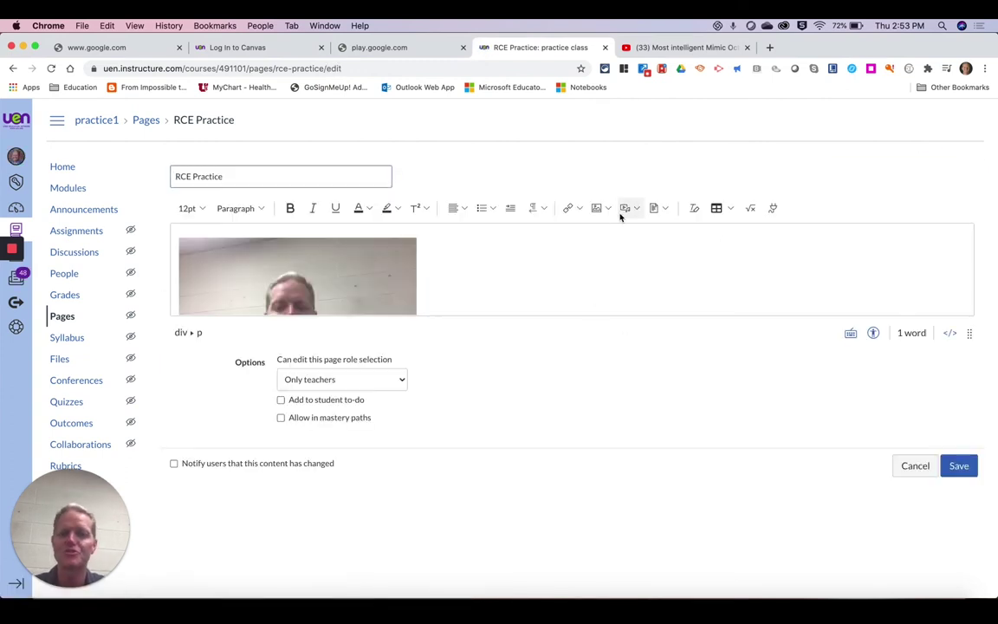
click(628, 209)
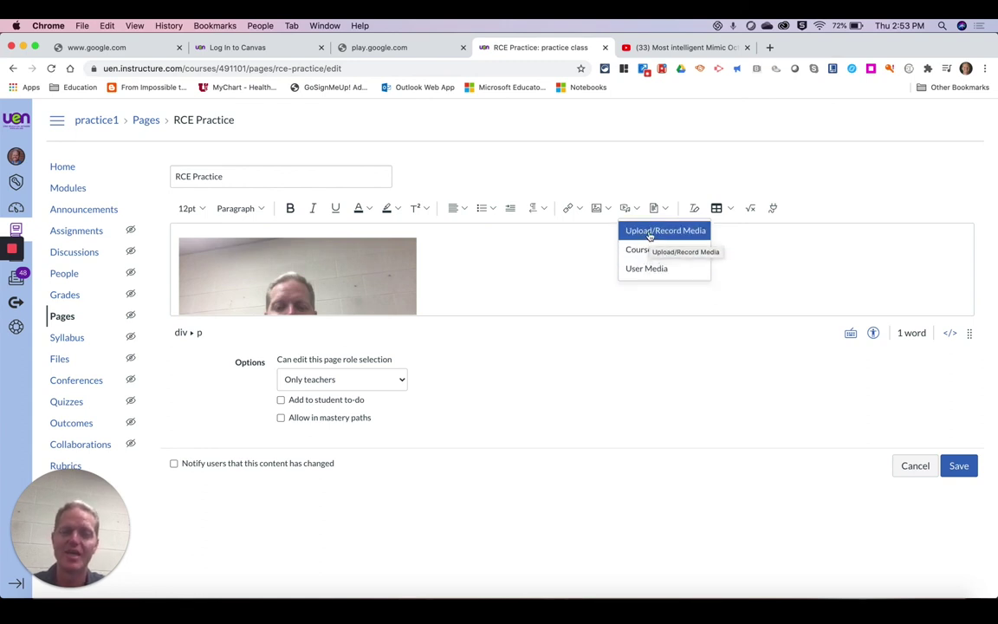
click(650, 232)
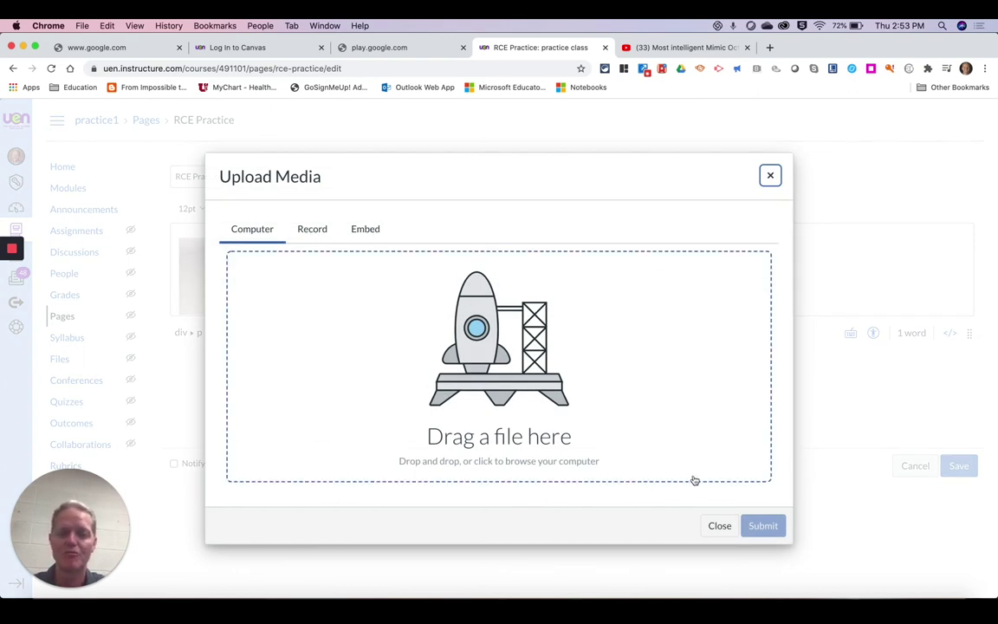
click(770, 177)
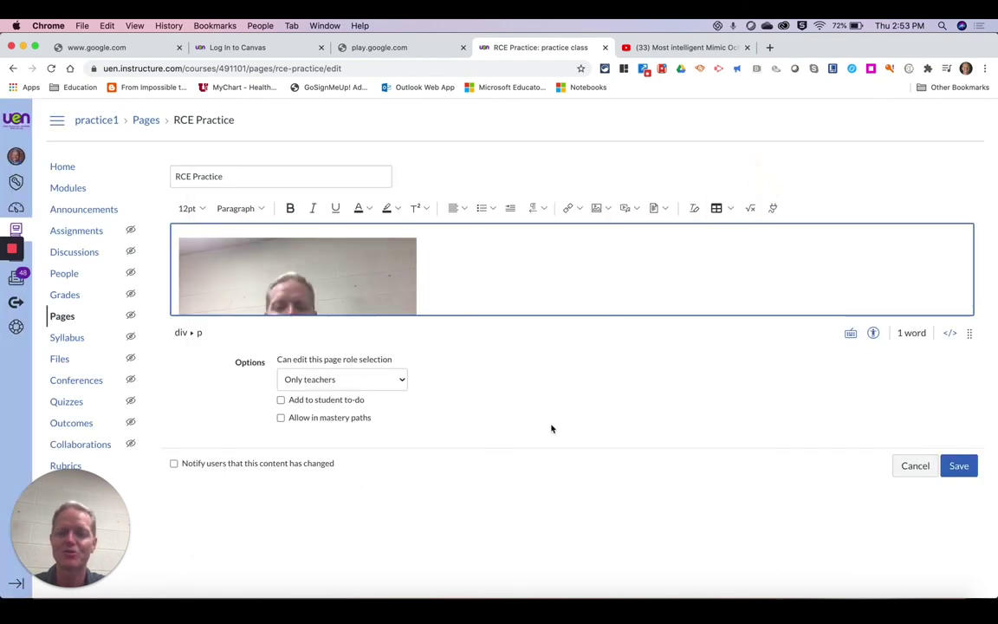